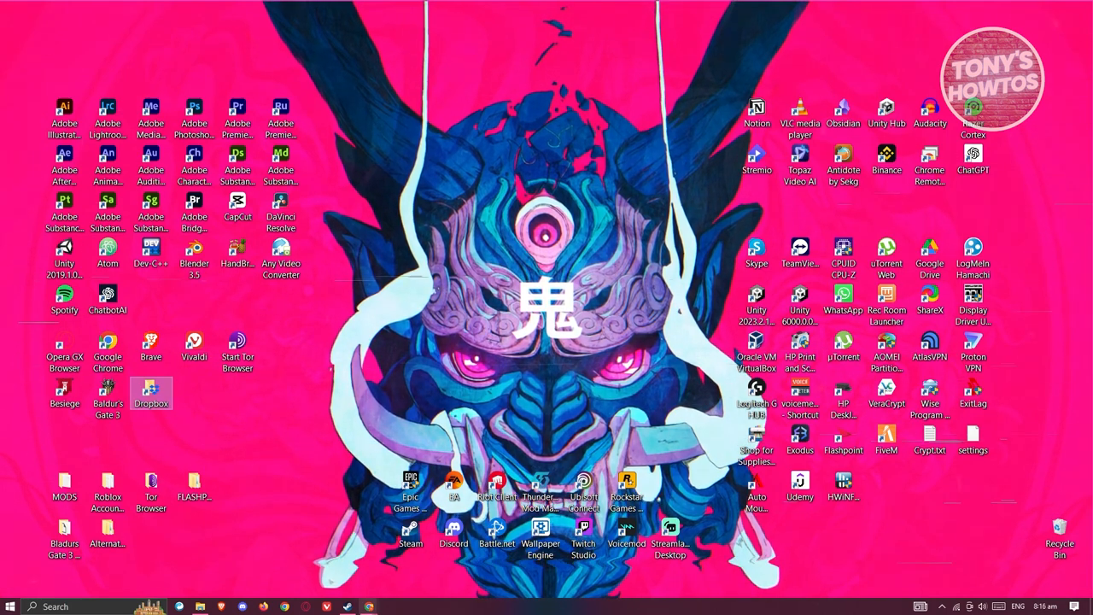
- Bring the Chrome window with the Dropbox All files page to the front
left_click(333, 550)
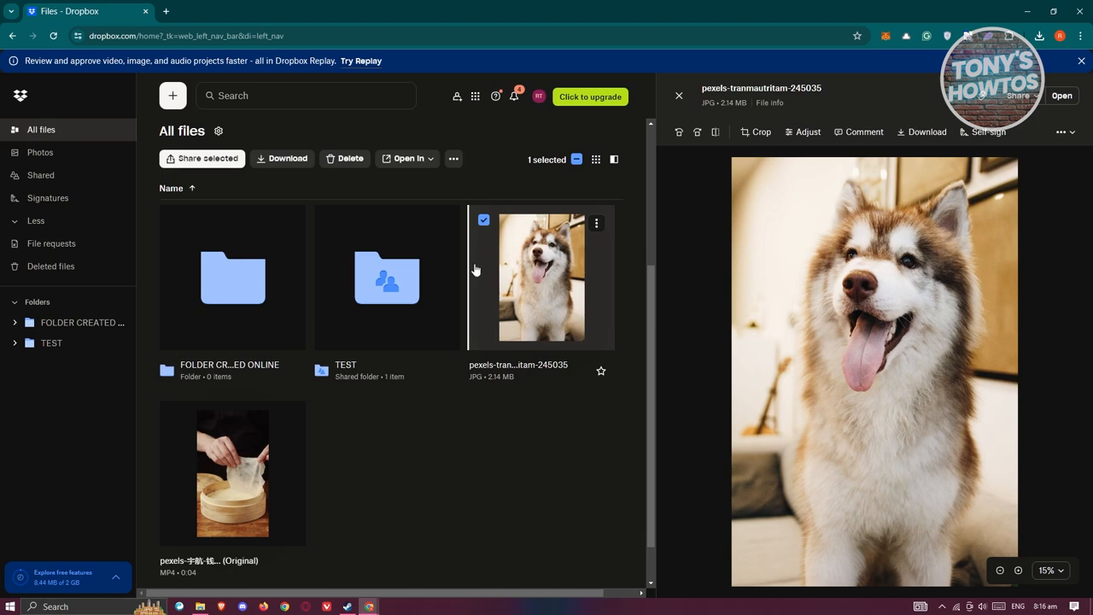
- Copy a link for pexels-tranmautritam-245035.jpg and show its 'Who has access' choices in link settings
left_click(596, 223)
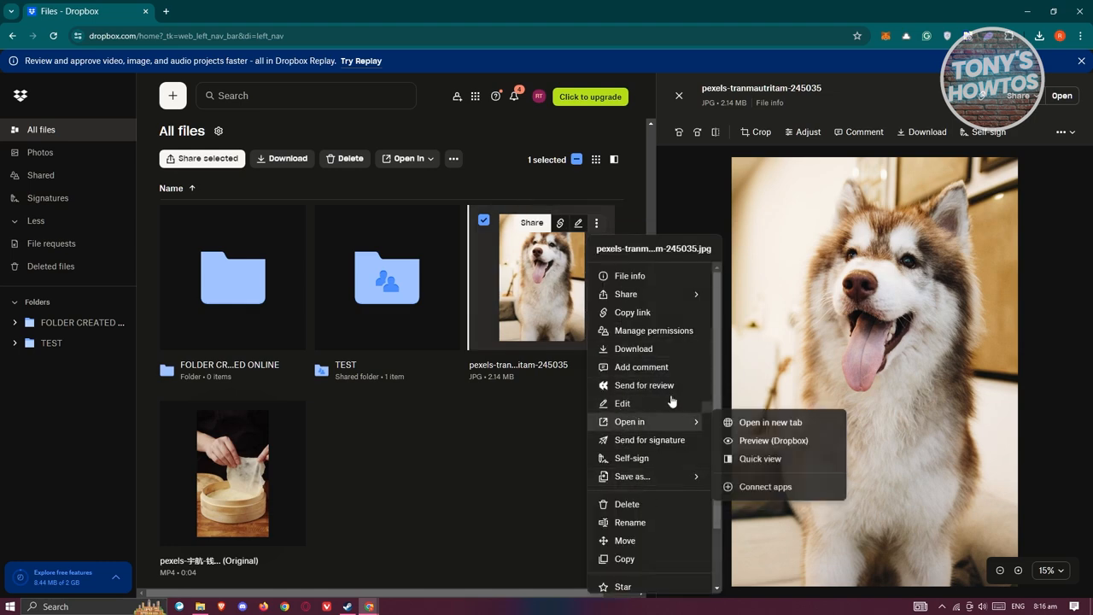
mouse_move(649, 294)
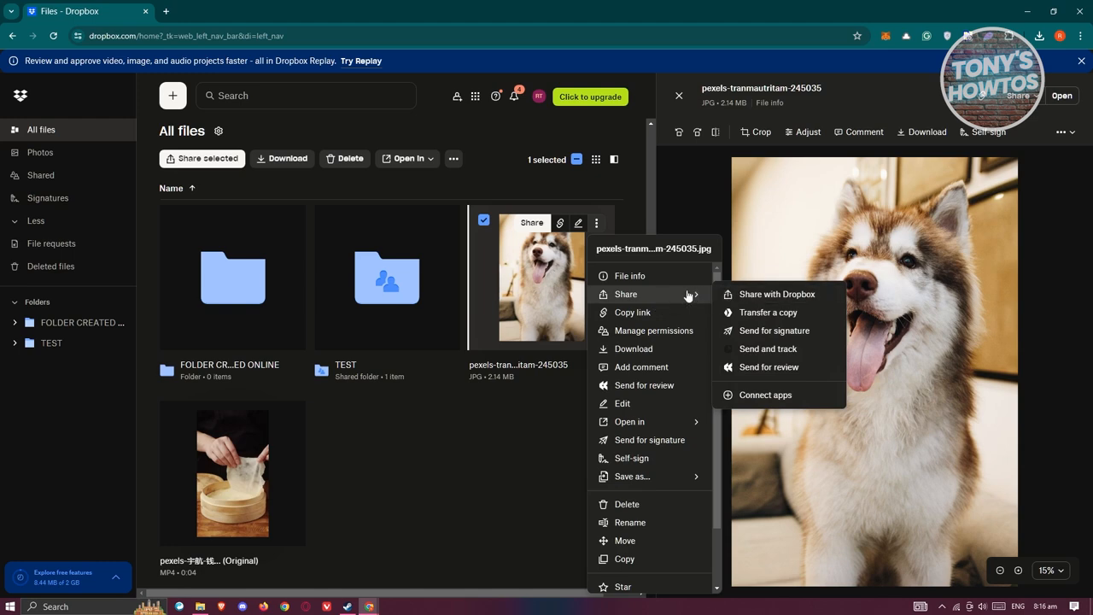
left_click(659, 313)
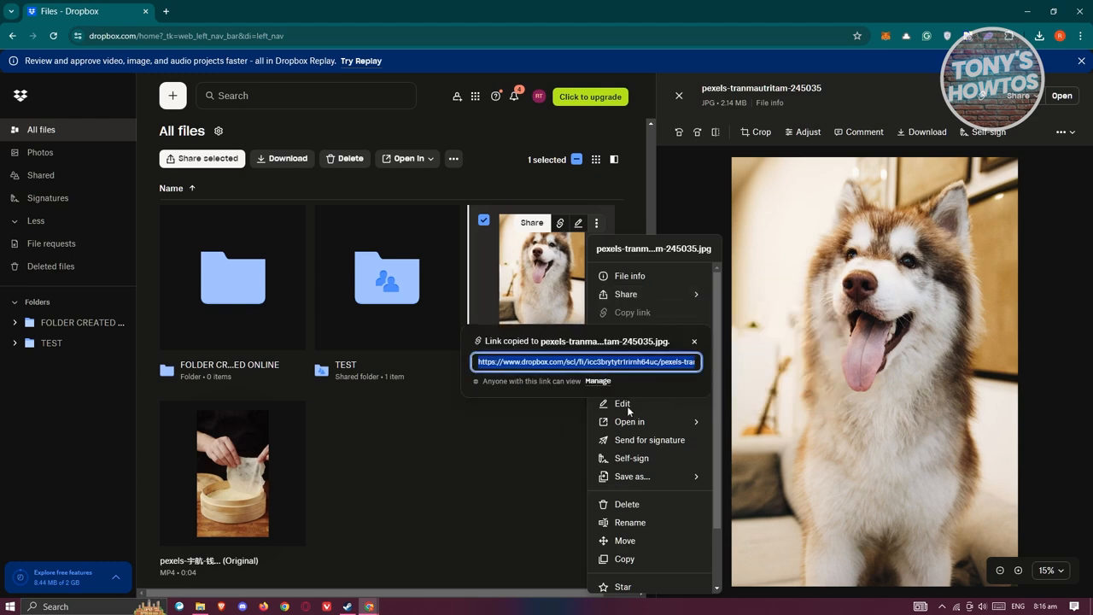
left_click(598, 367)
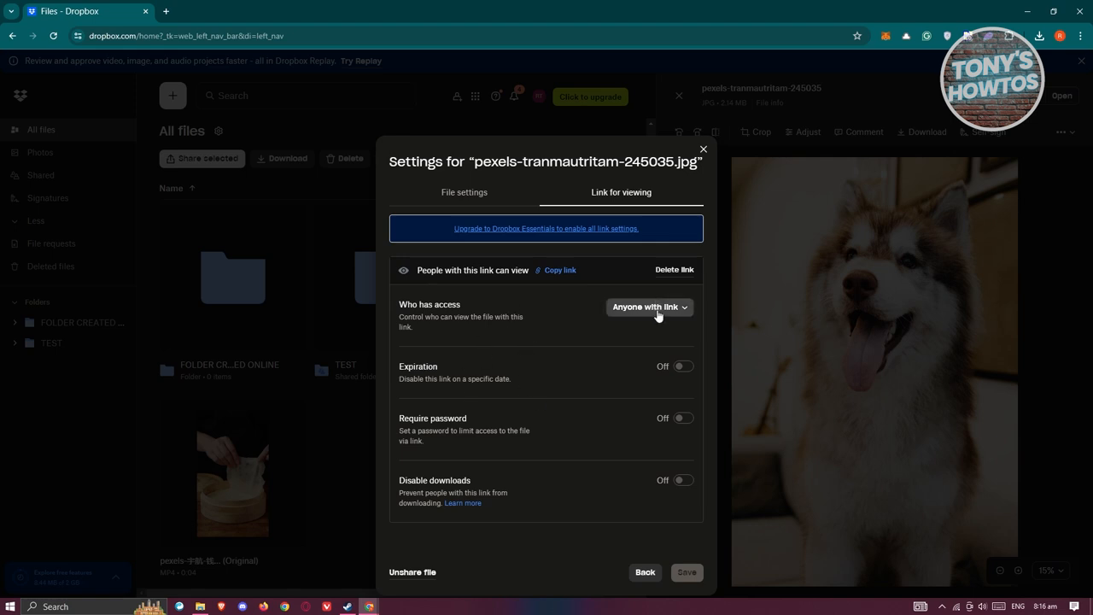
left_click(658, 308)
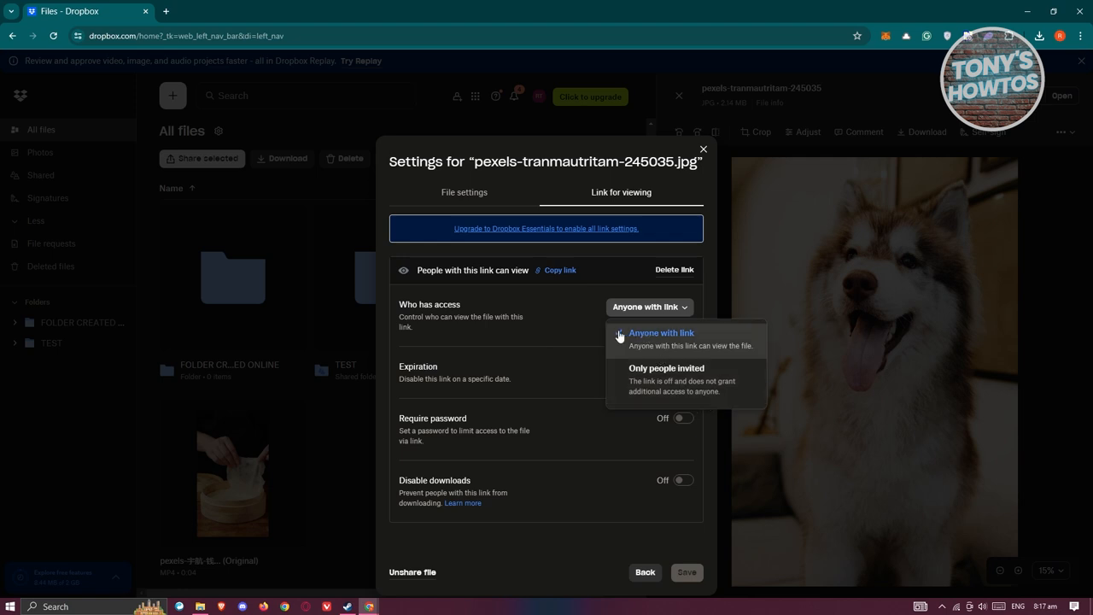
- Keep access as 'Anyone with link', copy the viewing link, and switch to the incognito window
left_click(556, 314)
left_click(555, 270)
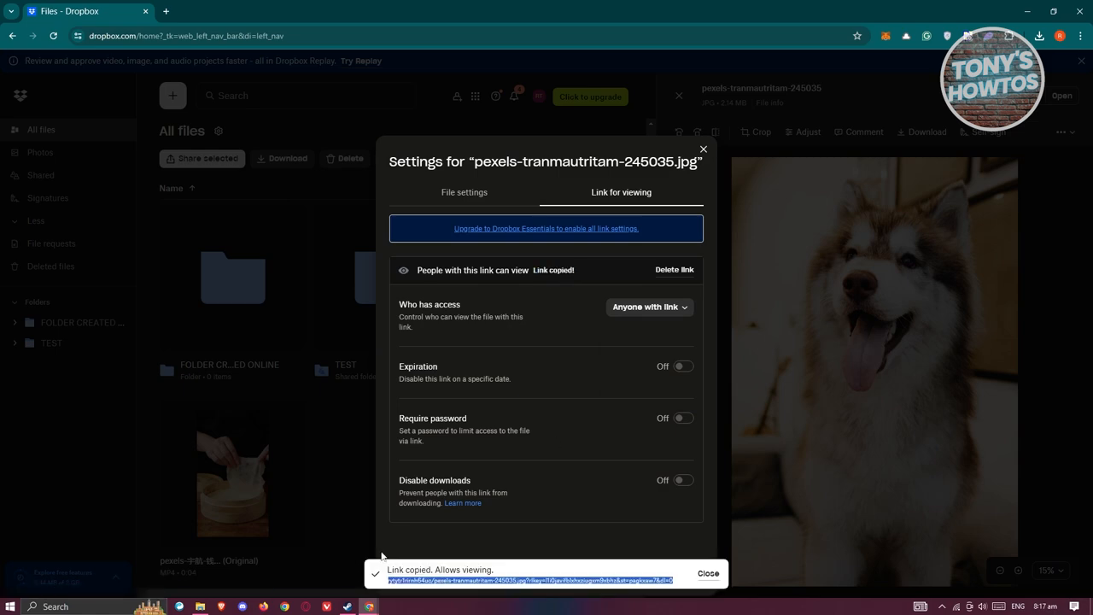
left_click(370, 607)
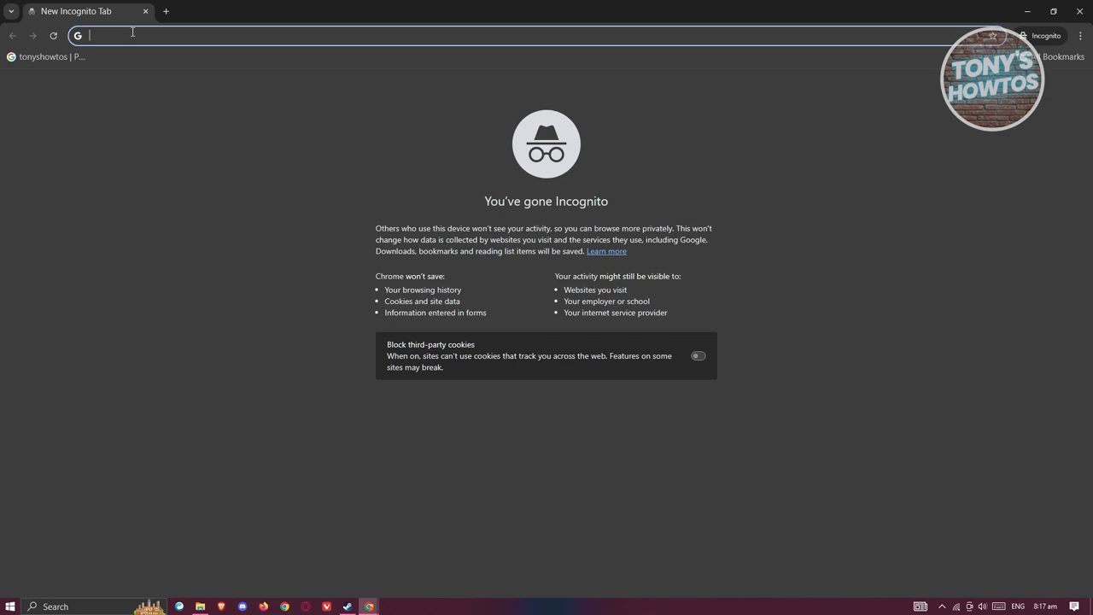
- Paste the shared link in the incognito address bar to view the dog image, then close that window
key("ctrl+v")
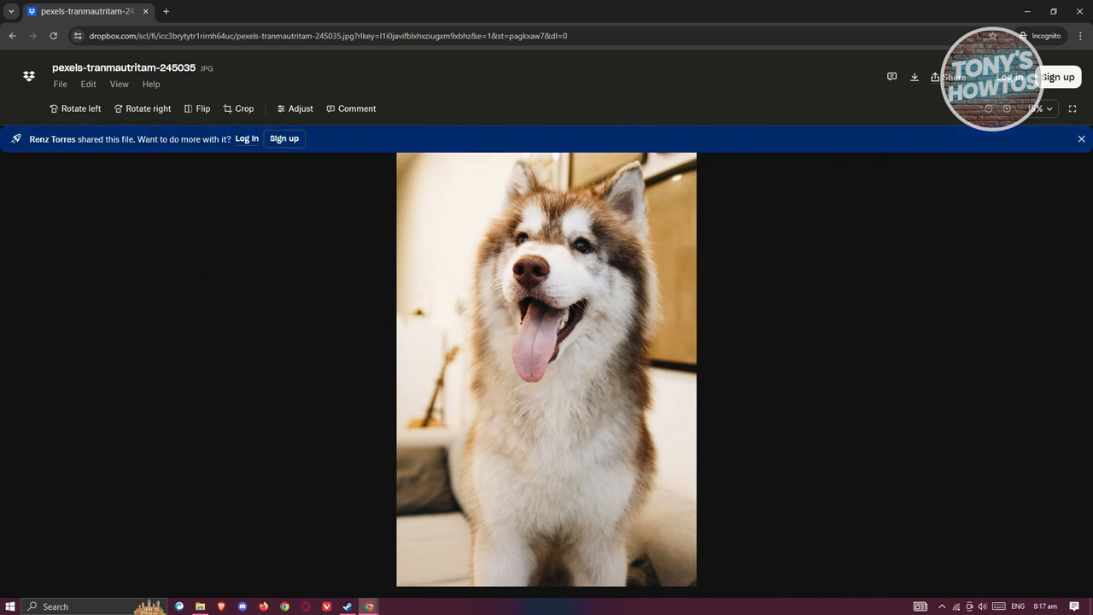
left_click(1073, 15)
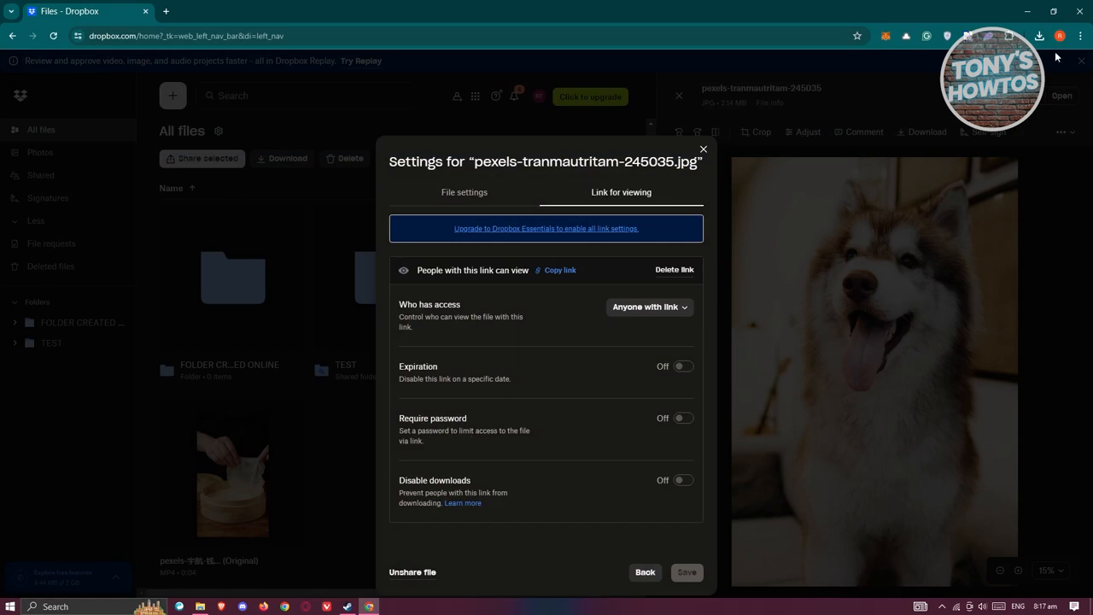
left_click(1081, 35)
- Load the shared image link in a new incognito window without logging in
left_click(918, 124)
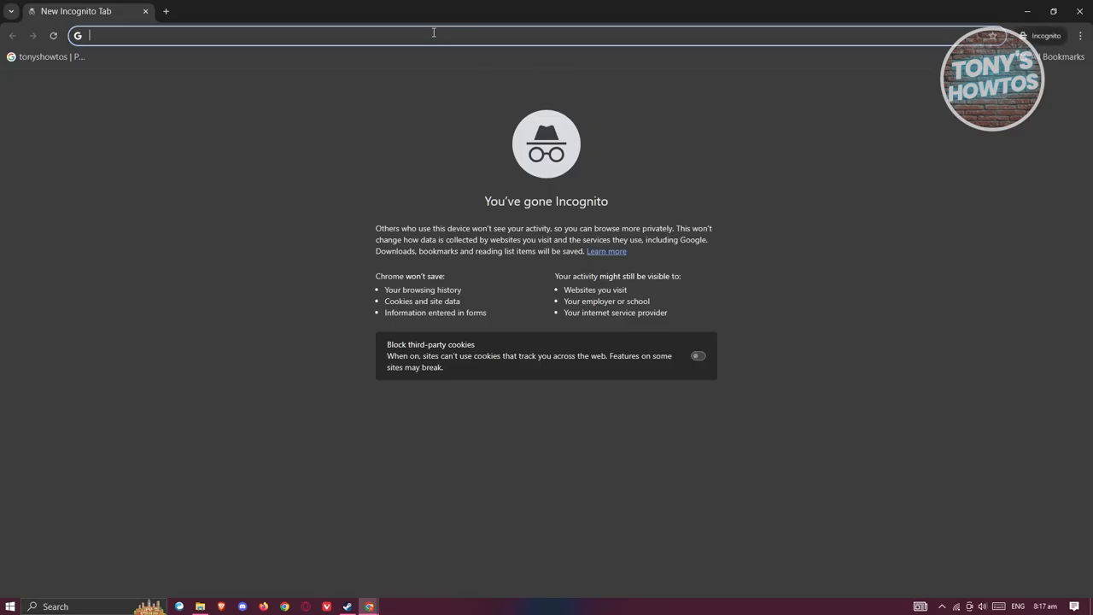
key("ctrl+v")
key("Return")
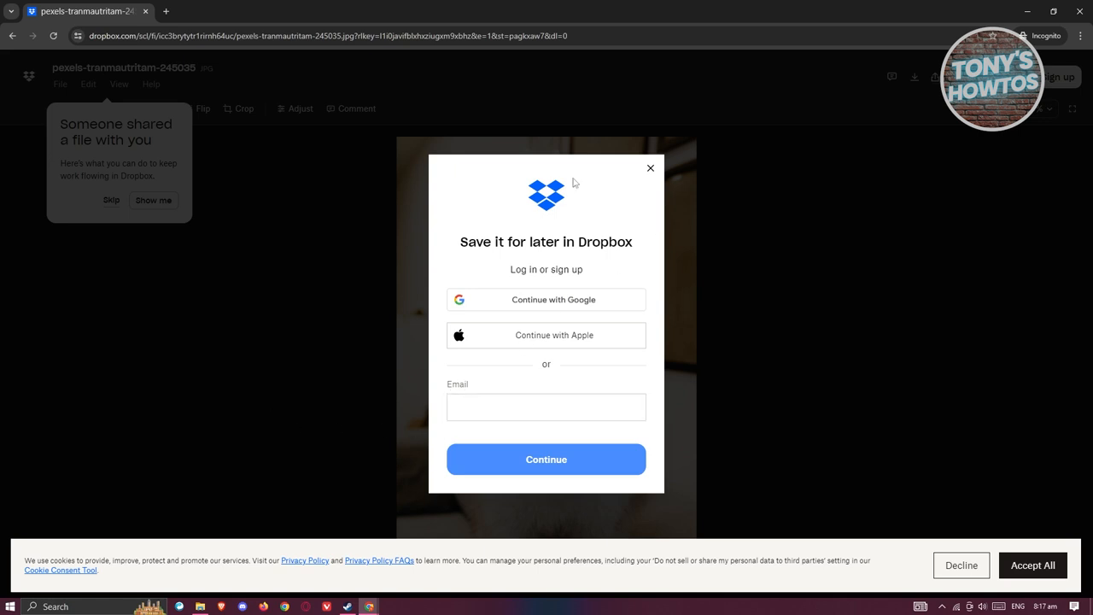
- Dismiss the sign-up prompt, accept cookies, and skip the shared-file tip
left_click(652, 171)
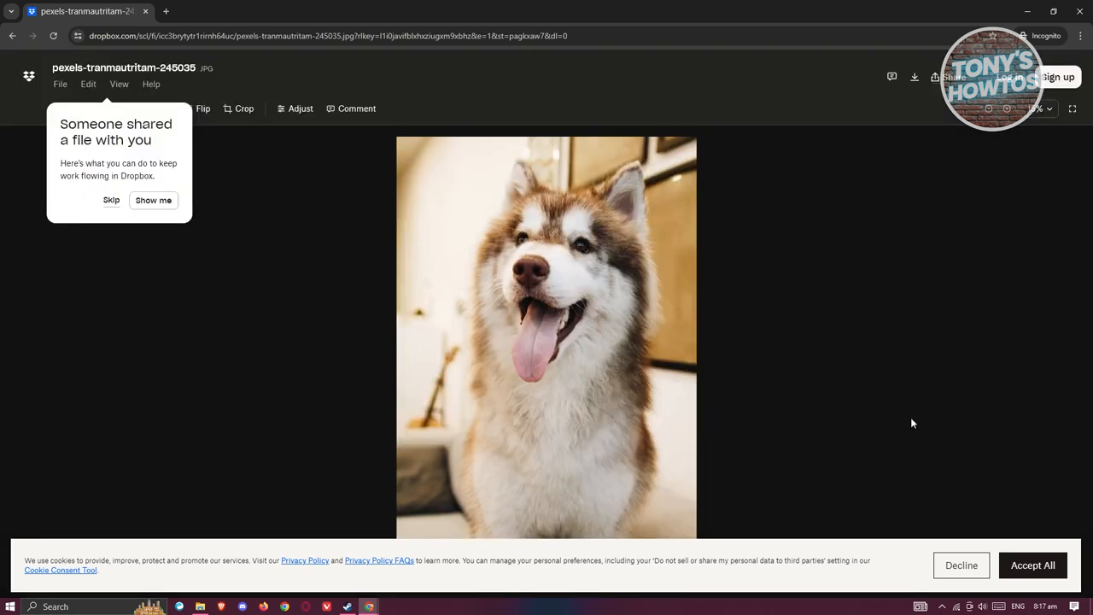
left_click(1020, 574)
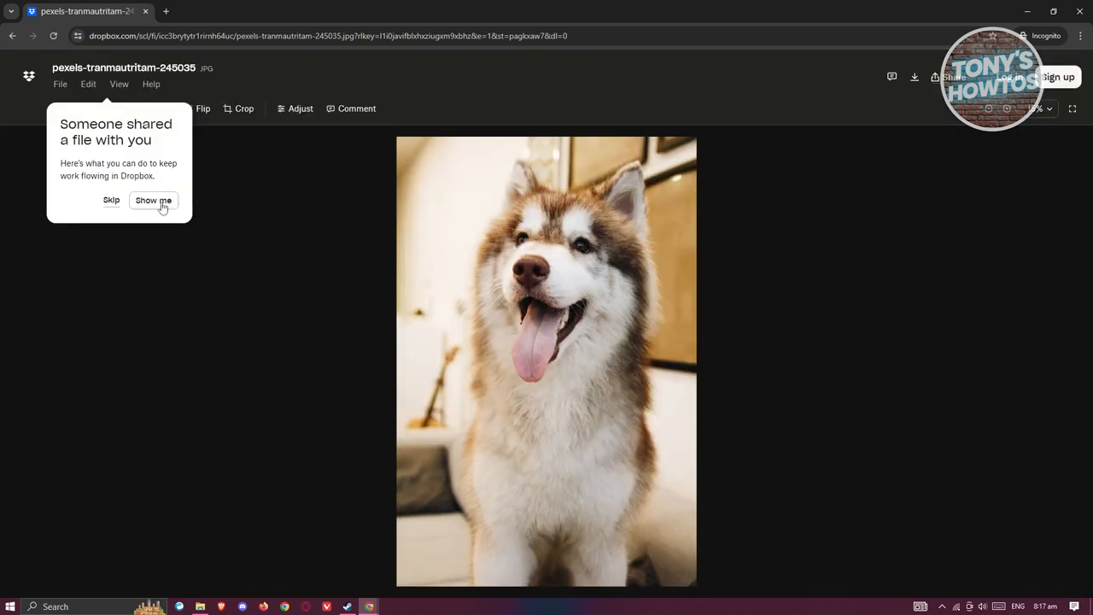
left_click(112, 199)
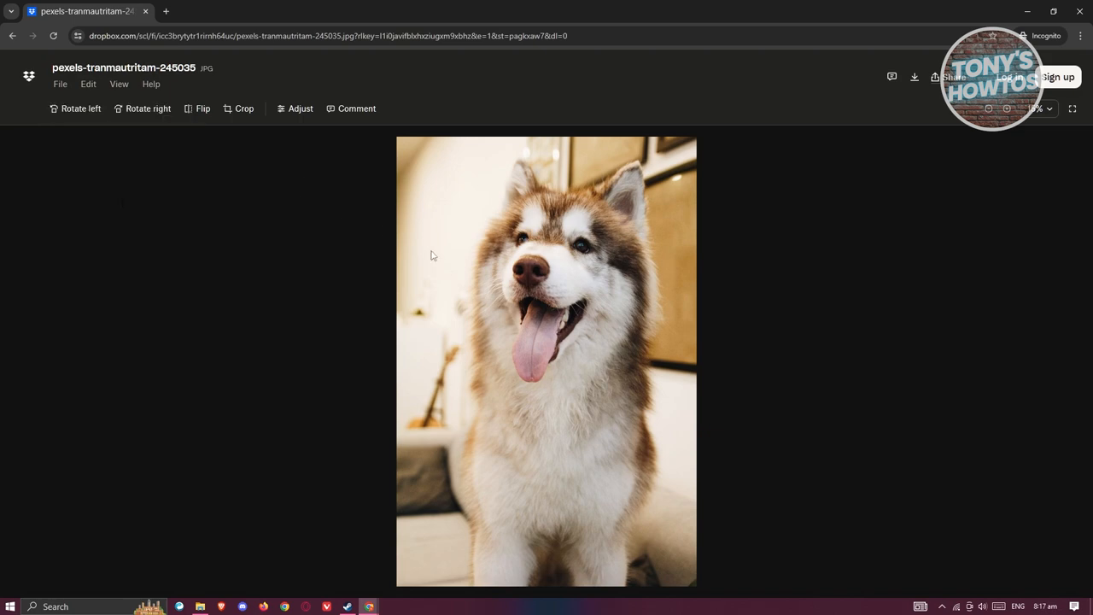
left_click(914, 77)
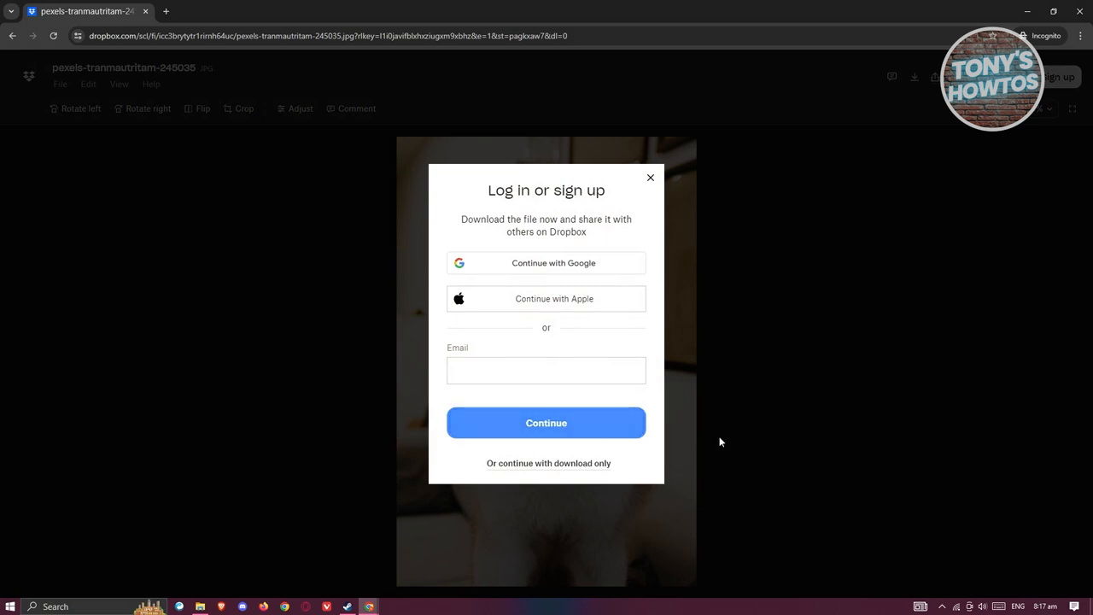
left_click(651, 177)
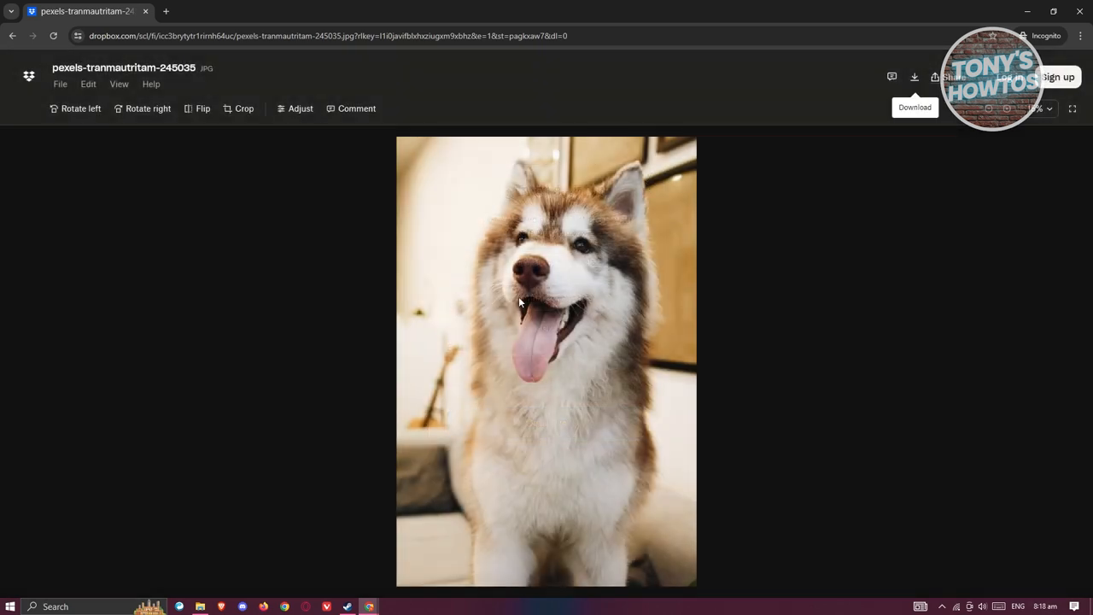